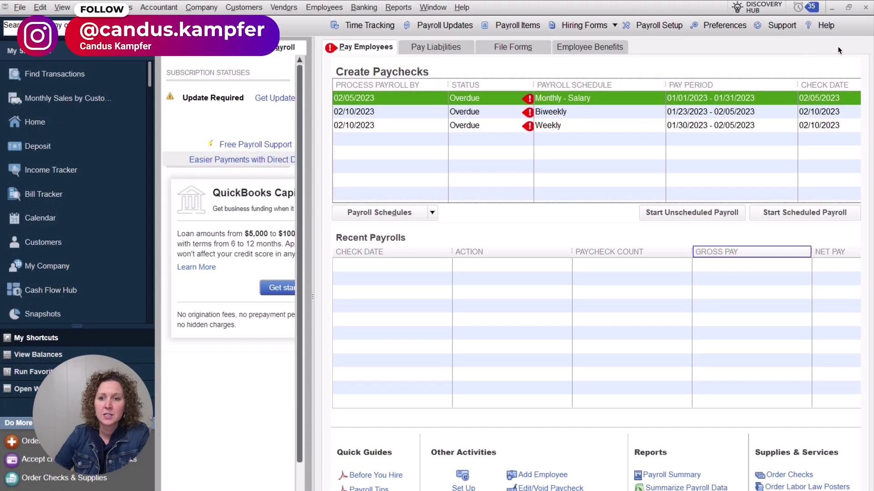
# Step: Close the Payroll Center and return to it through Pay Employees on the Home page
pyautogui.click(866, 8)
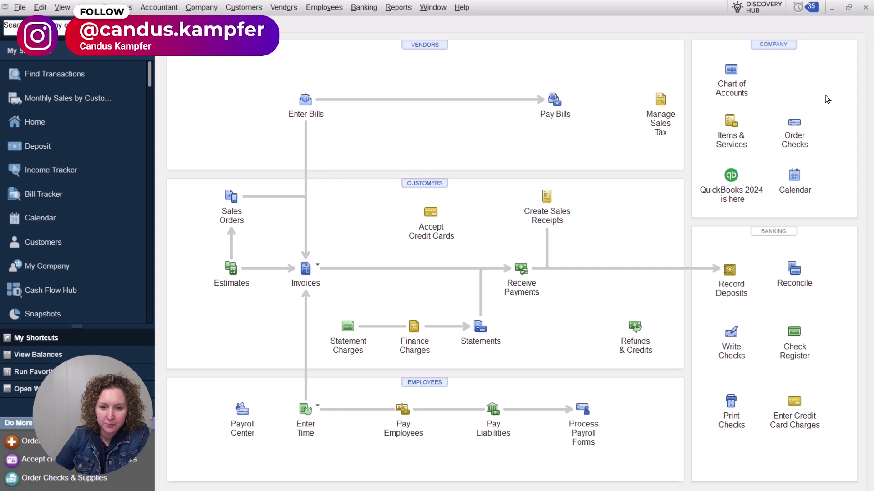
pyautogui.click(415, 410)
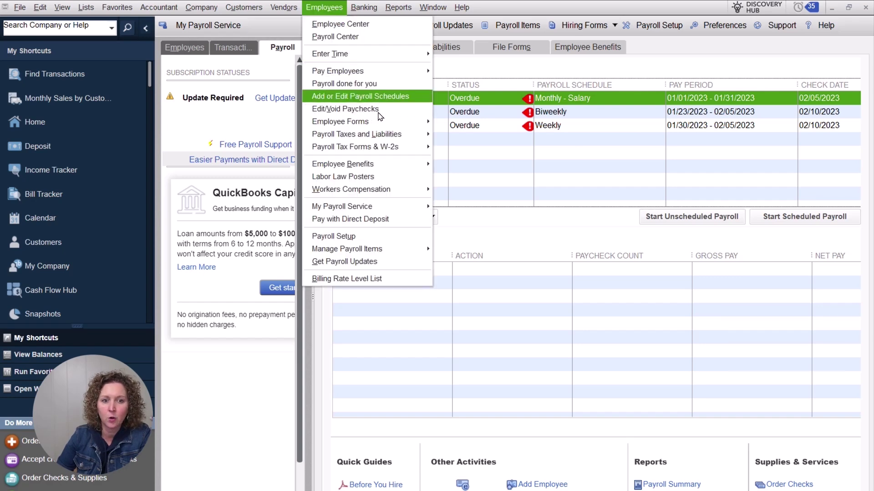
# Step: Open the payroll schedule list and bring up Monthly - Salary for editing
pyautogui.press('Return')
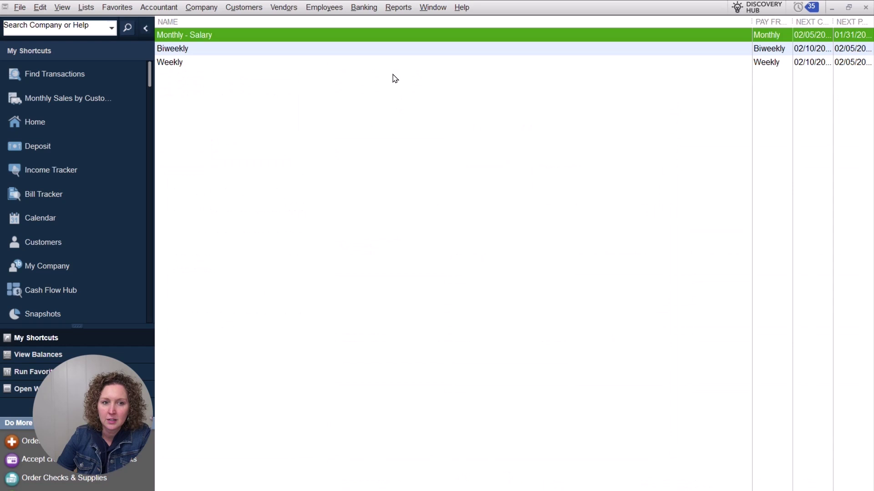
pyautogui.press('Return')
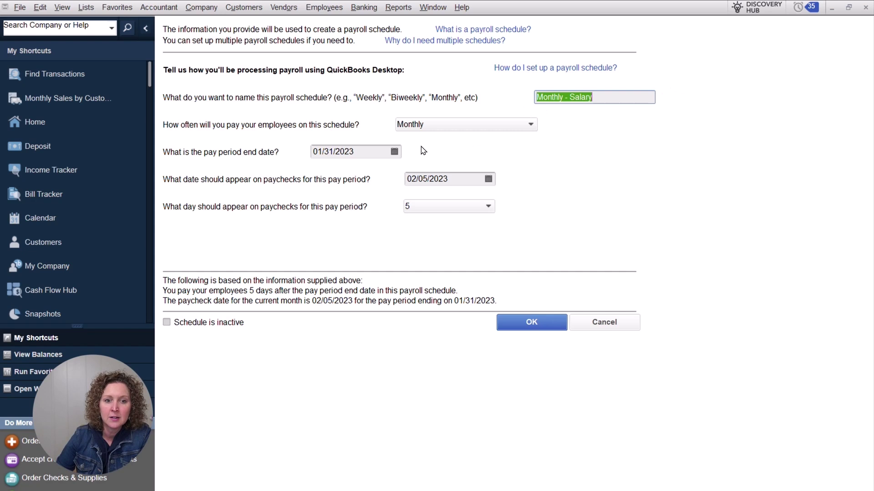
# Step: Keep the Monthly frequency and change the pay period end date to 01/31/2025
pyautogui.press('Tab')
pyautogui.click(447, 196)
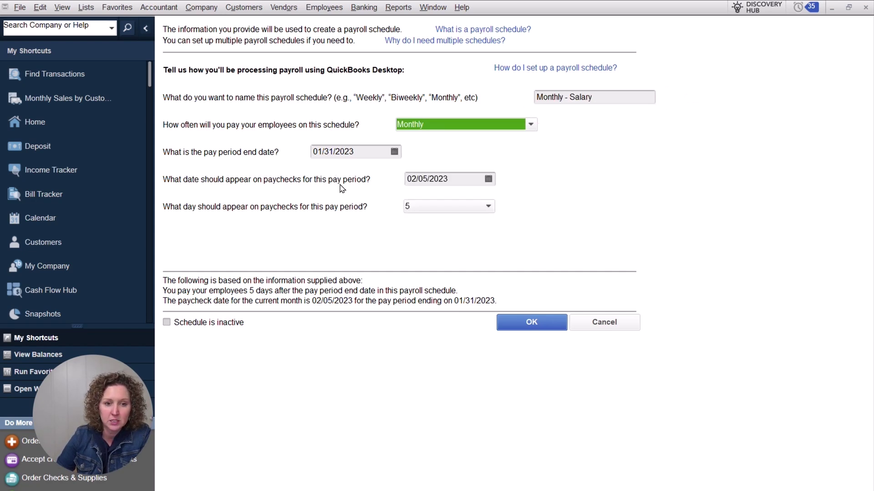
pyautogui.click(355, 161)
pyautogui.moveTo(354, 161); pyautogui.dragTo(203, 172)
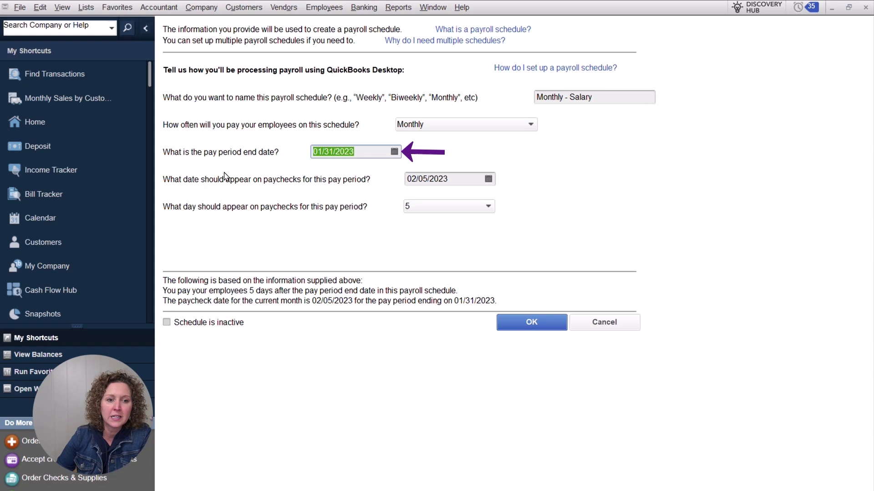
pyautogui.write('01/31/2025')
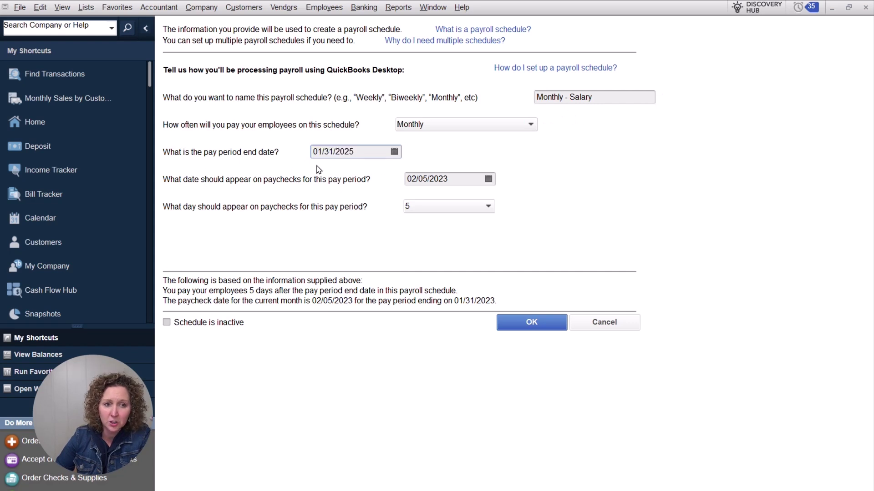
pyautogui.doubleClick(366, 164)
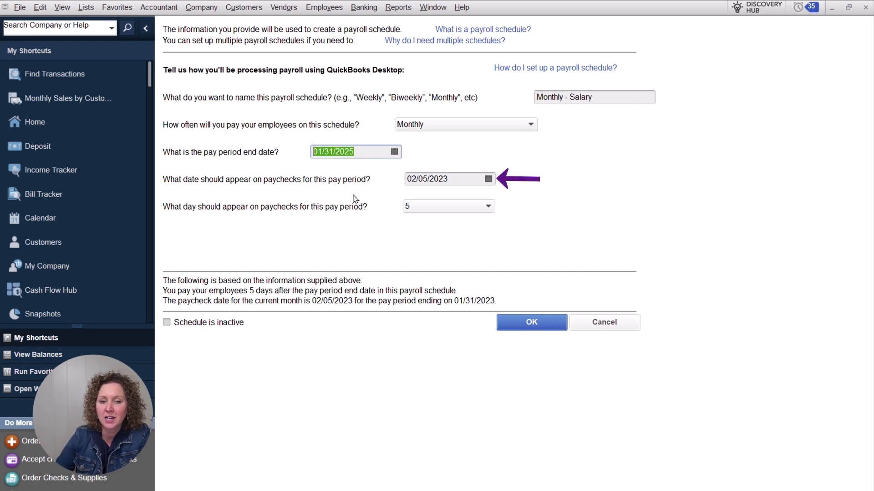
# Step: Change the paycheck date's year so it reads 02/05/2025
pyautogui.click(451, 187)
pyautogui.press('BackSpace')
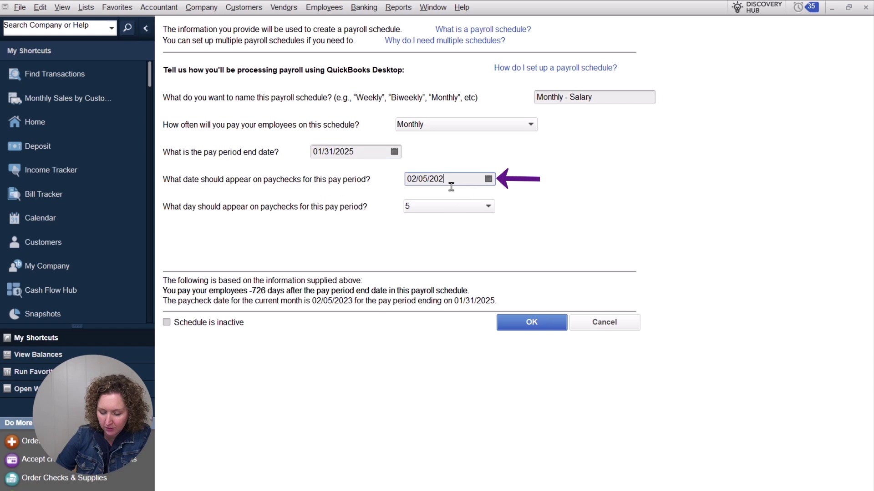
pyautogui.write('5')
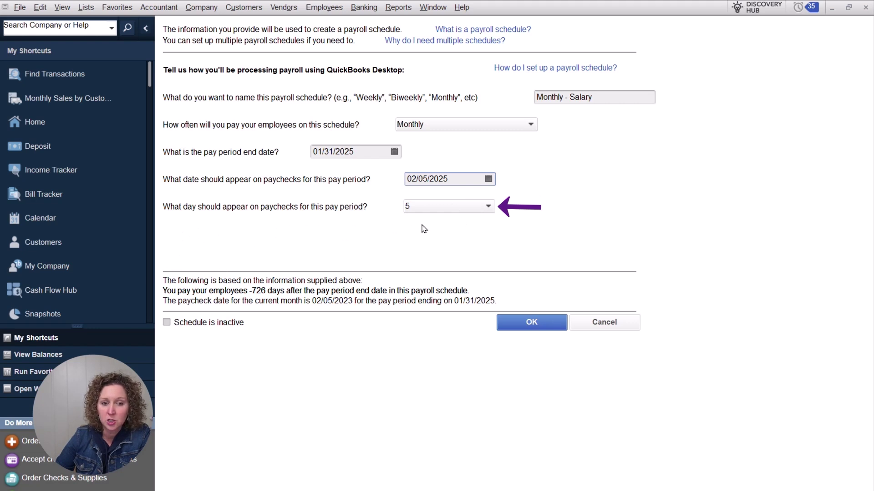
# Step: Leave the paycheck day at 5, paying five days after each period end
pyautogui.press('Tab')
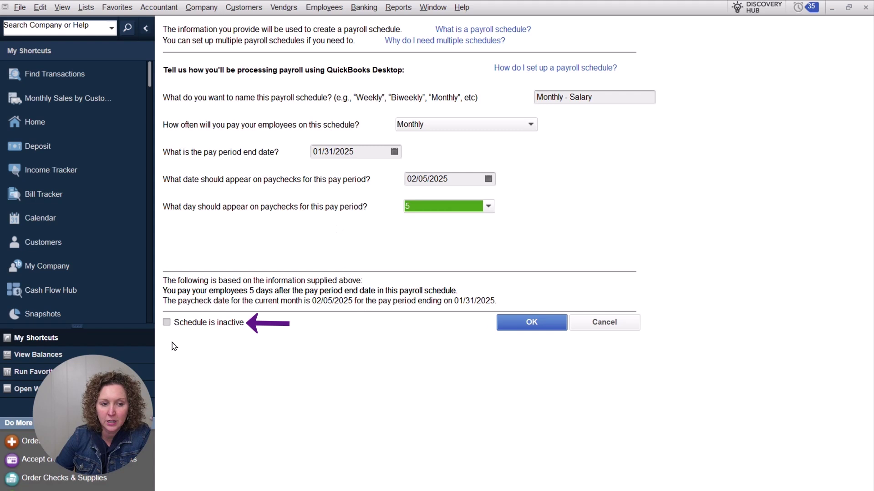
pyautogui.press('Tab')
pyautogui.press('space')
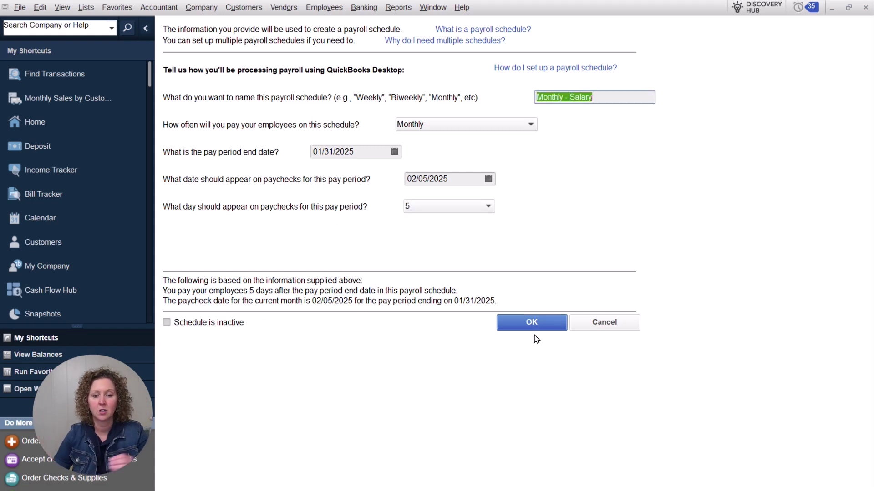
# Step: Save Monthly - Salary, then try inactivating Weekly and cancel after the assigned-employees warning
pyautogui.click(528, 320)
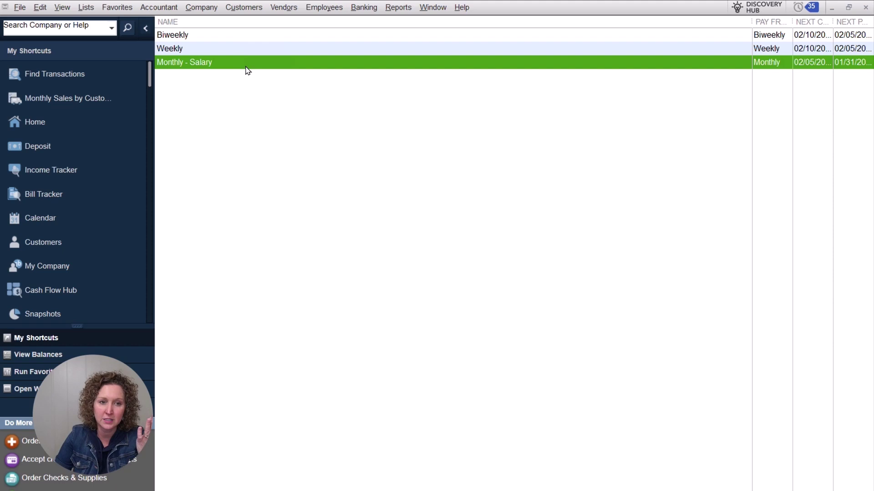
pyautogui.rightClick(239, 47)
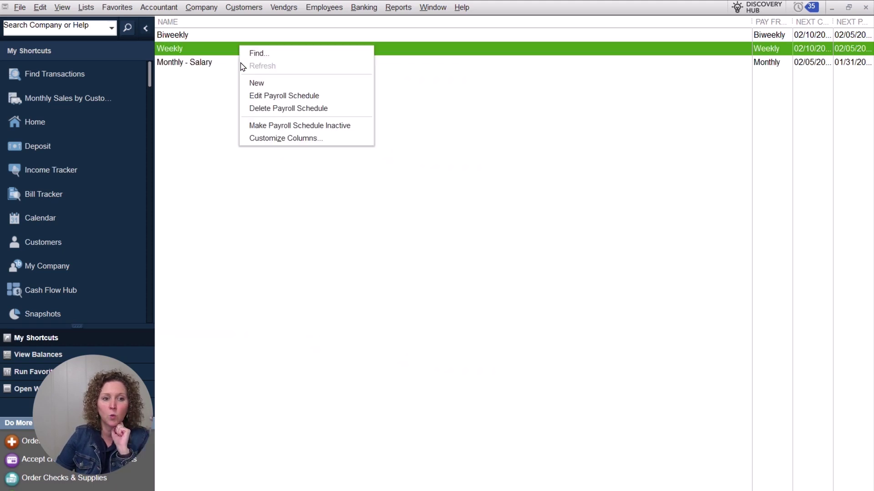
pyautogui.click(294, 102)
pyautogui.click(210, 324)
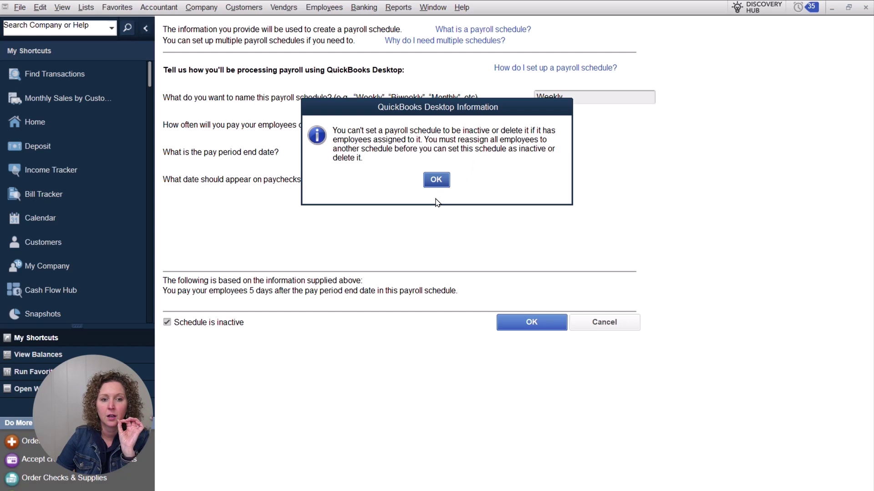
pyautogui.press('Return')
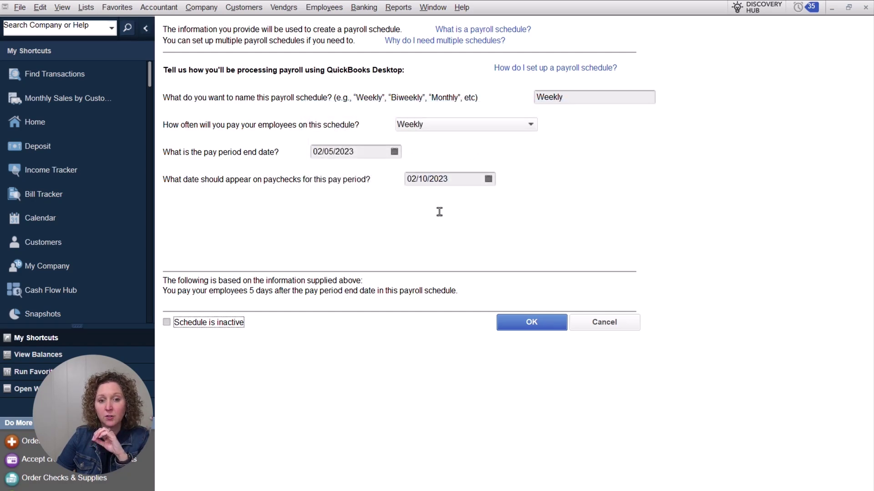
pyautogui.click(557, 324)
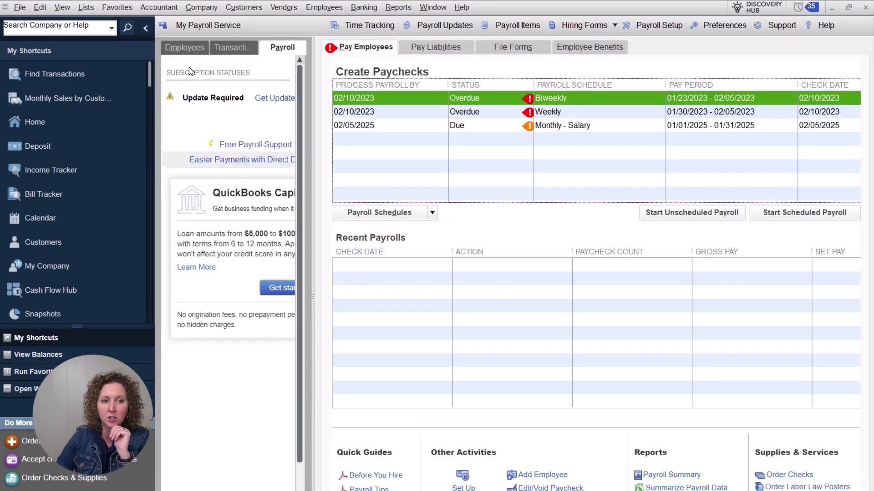
# Step: Move the first employee from the Weekly to the Monthly - Salary payroll schedule and save
pyautogui.click(184, 47)
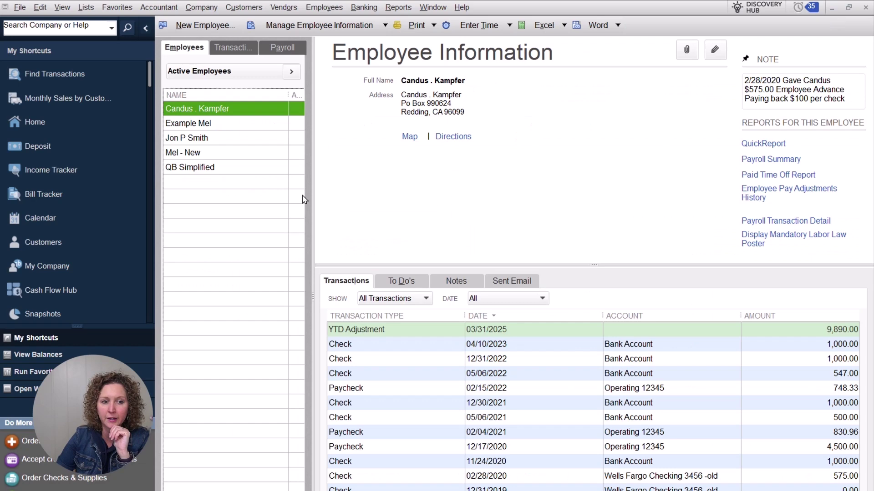
pyautogui.click(714, 50)
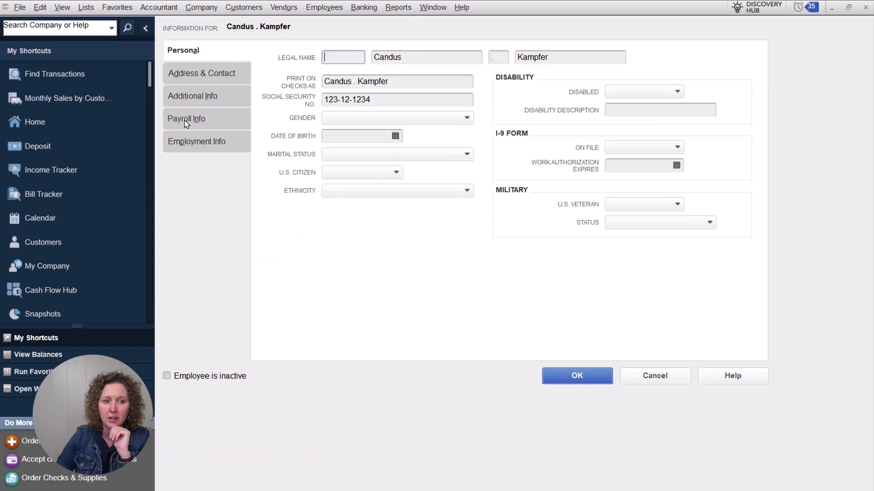
pyautogui.click(187, 121)
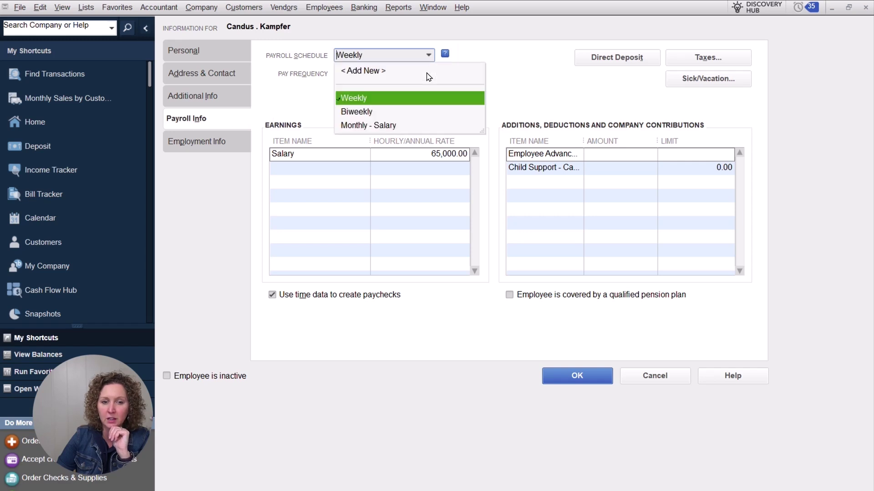
pyautogui.click(429, 55)
pyautogui.click(387, 126)
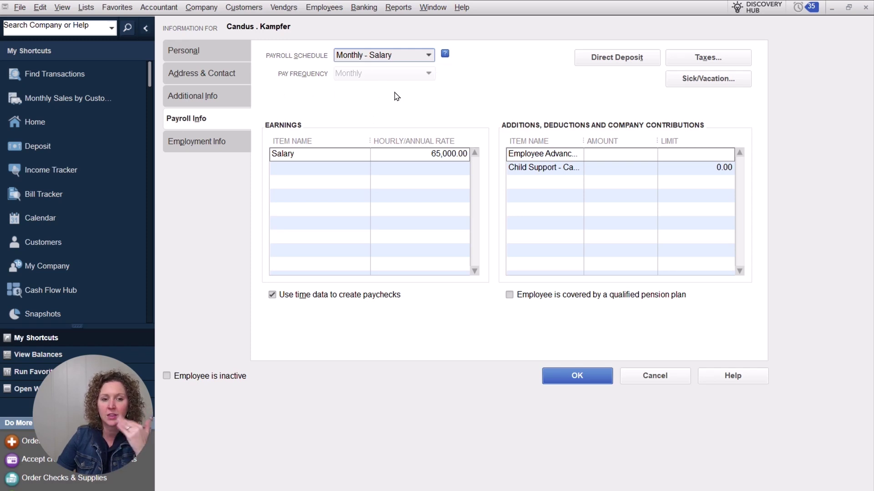
pyautogui.click(587, 382)
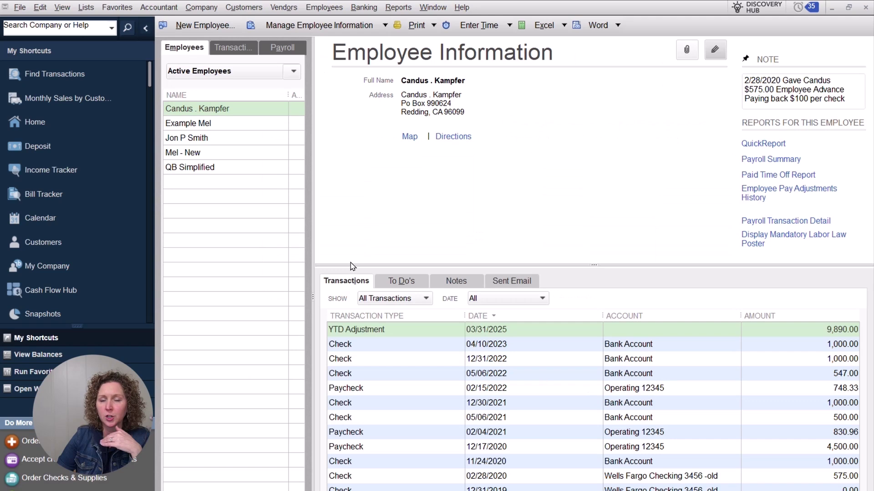
# Step: Check the second employee's payroll info without changes, then view the due payroll schedules
pyautogui.click(234, 123)
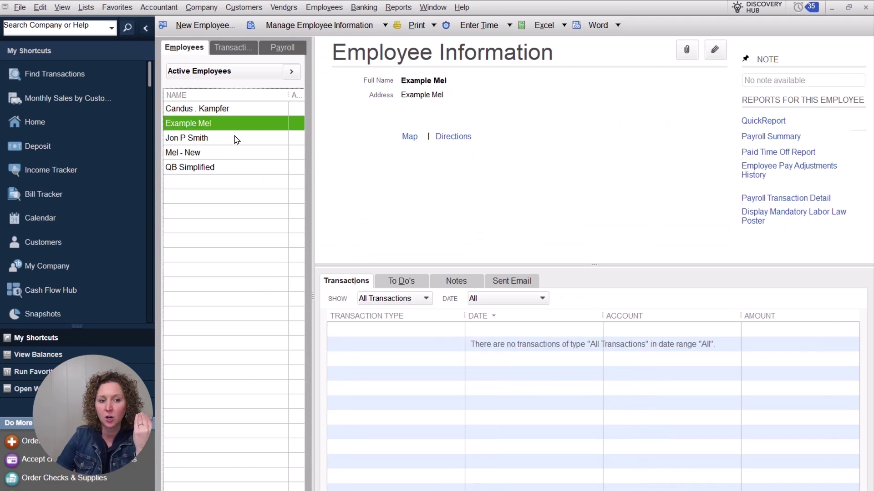
pyautogui.click(715, 50)
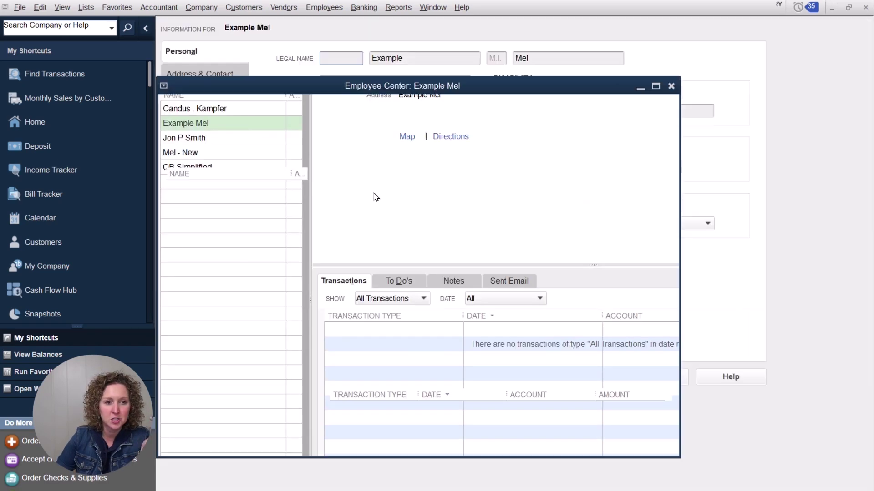
pyautogui.click(224, 132)
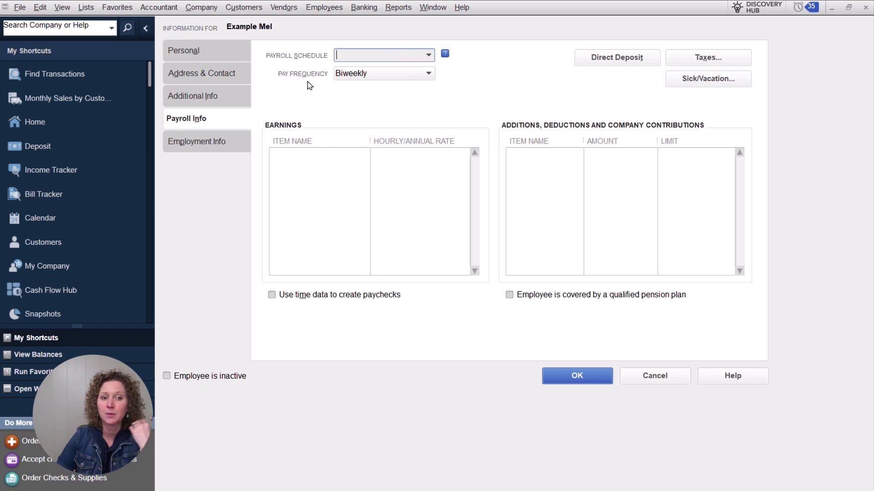
pyautogui.click(646, 380)
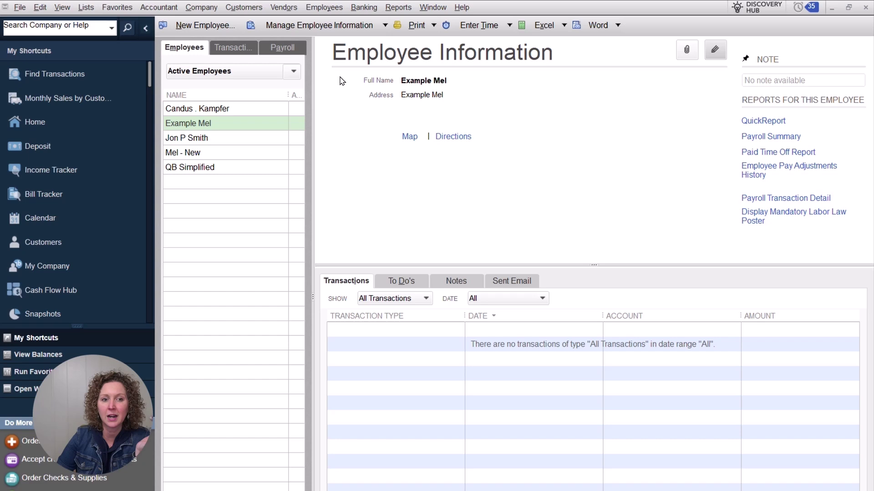
pyautogui.click(291, 48)
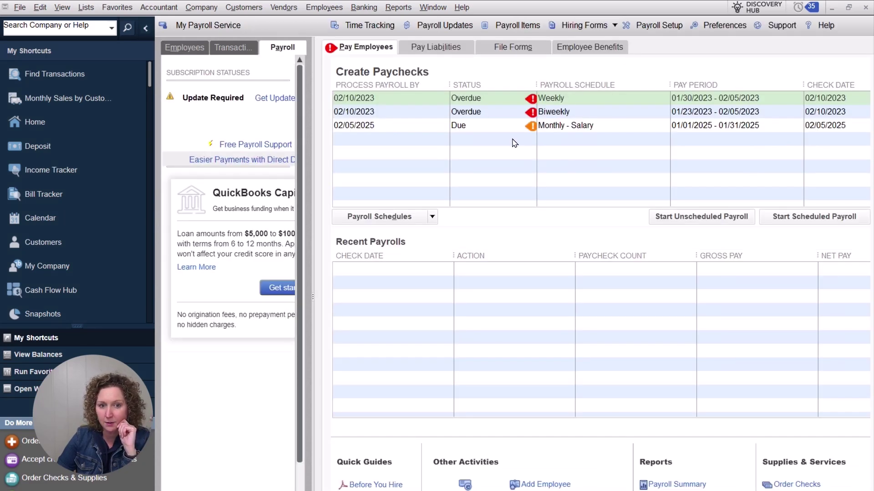
# Step: Open the Monthly - Salary schedule for editing from the payroll schedules list
pyautogui.press('Down')
pyautogui.press('Down')
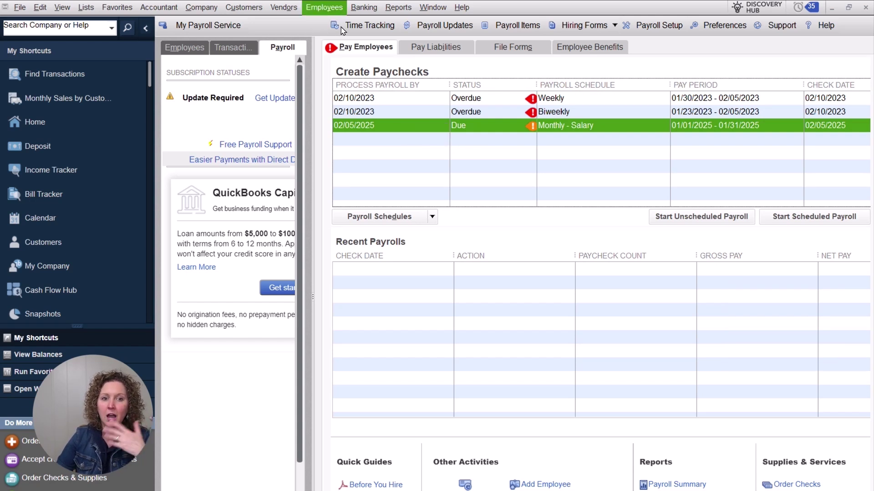
pyautogui.click(324, 7)
pyautogui.click(395, 117)
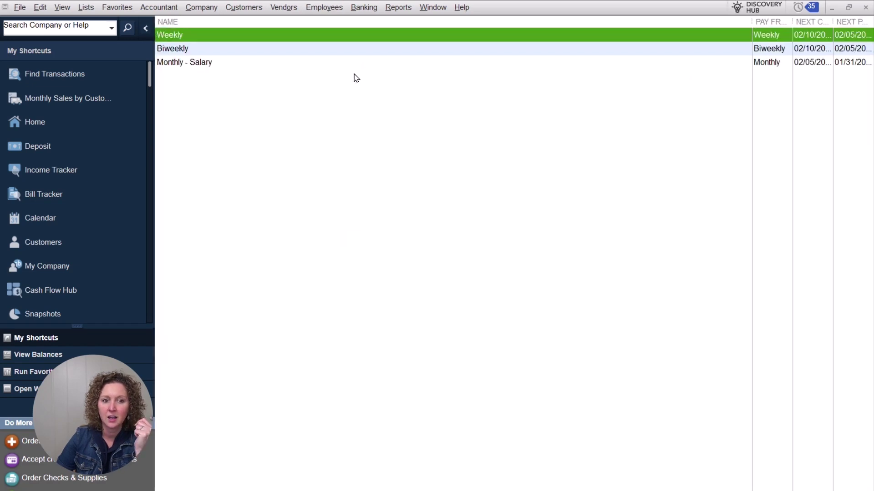
pyautogui.rightClick(356, 63)
pyautogui.click(405, 111)
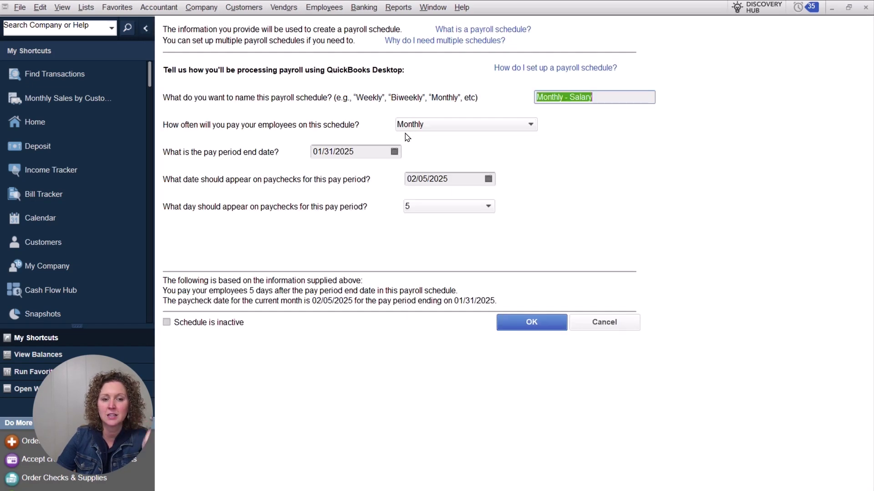
# Step: Set the pay period end to 02/28/2025 and paycheck date to 03/05/2025, then save
pyautogui.click(394, 151)
pyautogui.click(413, 171)
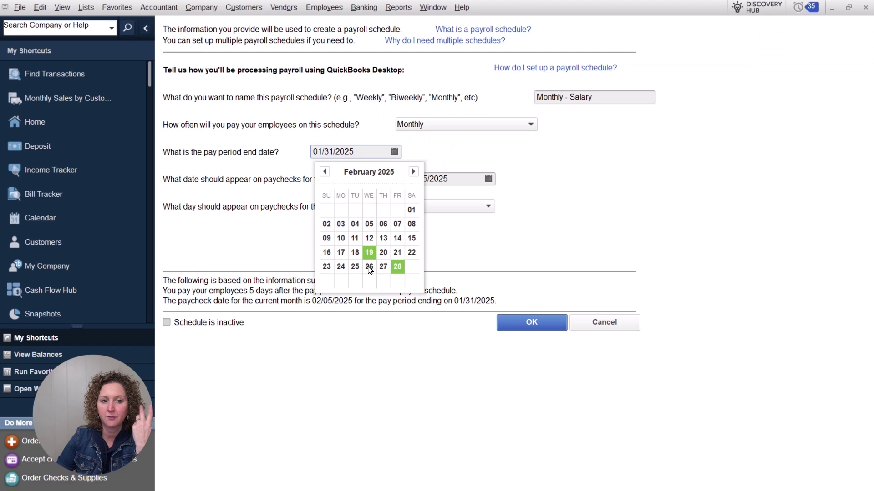
pyautogui.click(397, 266)
pyautogui.click(488, 179)
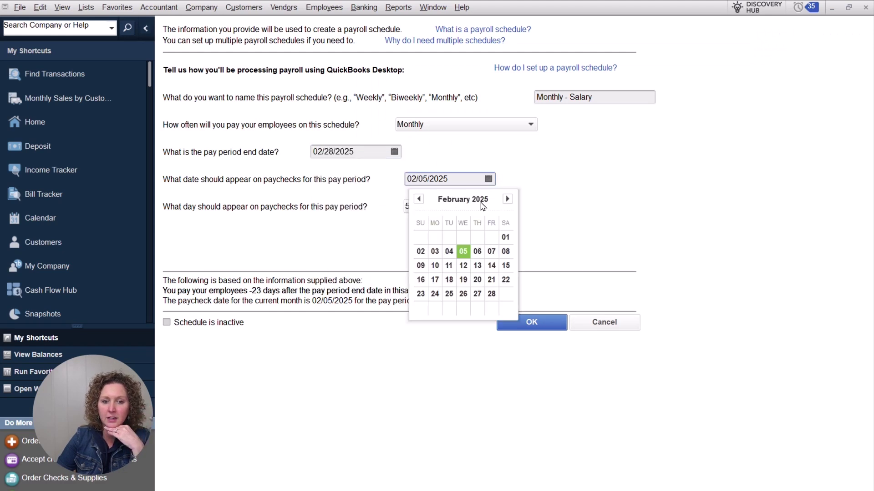
pyautogui.click(507, 199)
pyautogui.press('Return')
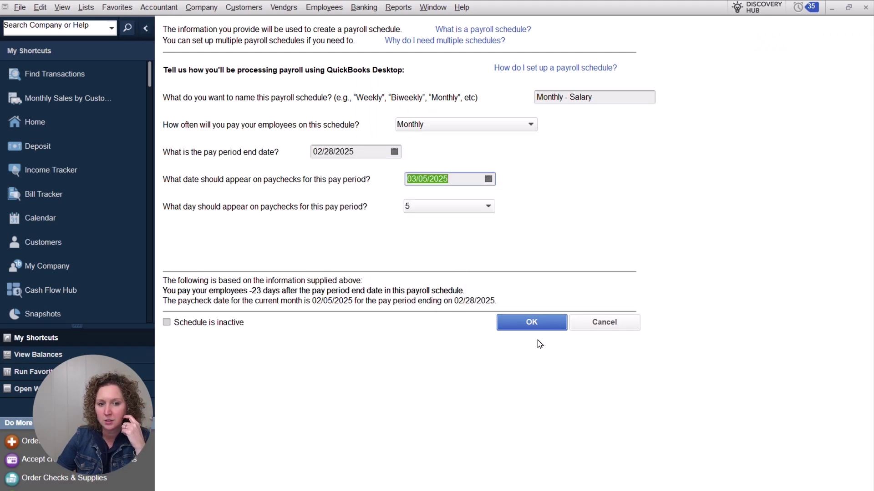
pyautogui.press('Return')
pyautogui.press('Escape')
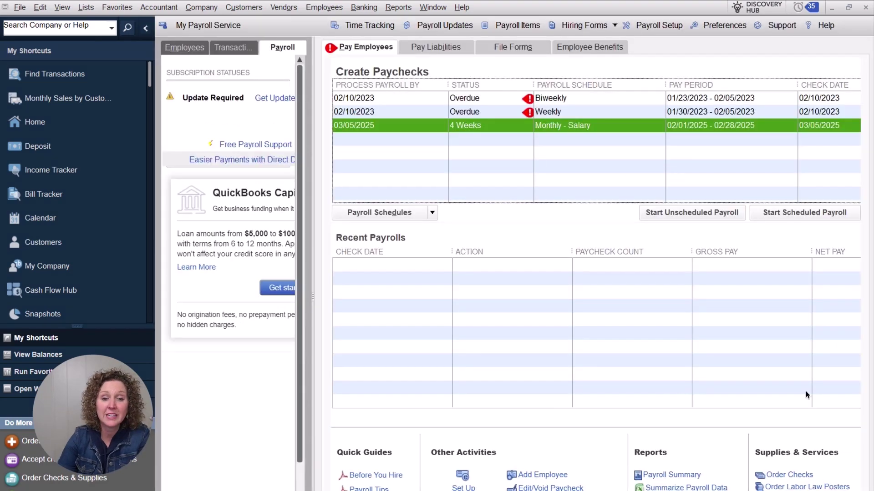